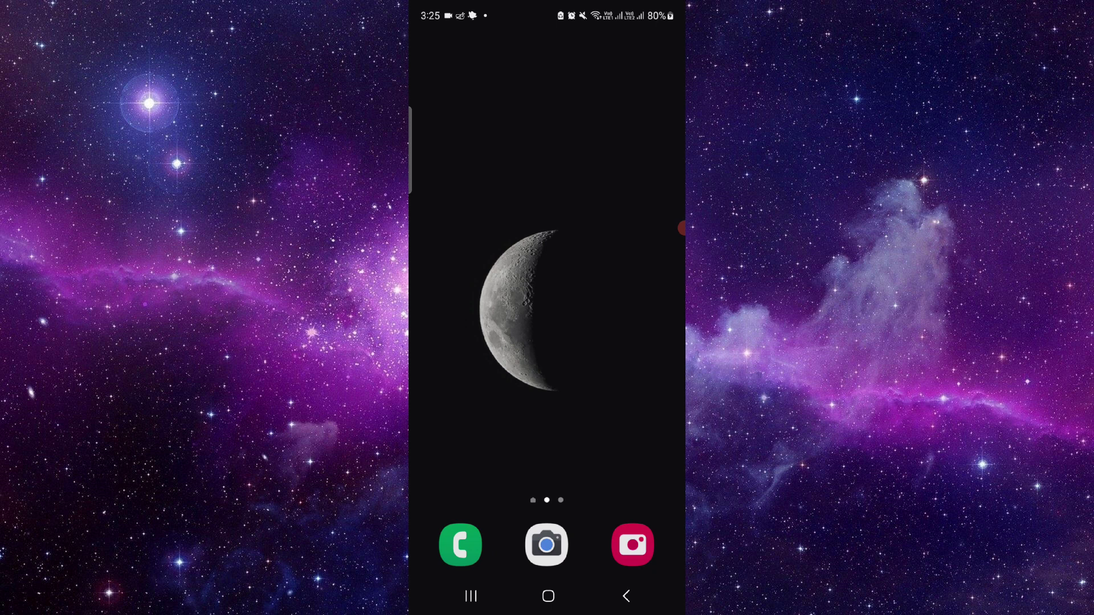
# - Search Google for Revolut from the home screen widget and open the revolut.com result
pyautogui.moveTo(479, 341); pyautogui.dragTo(632, 341)
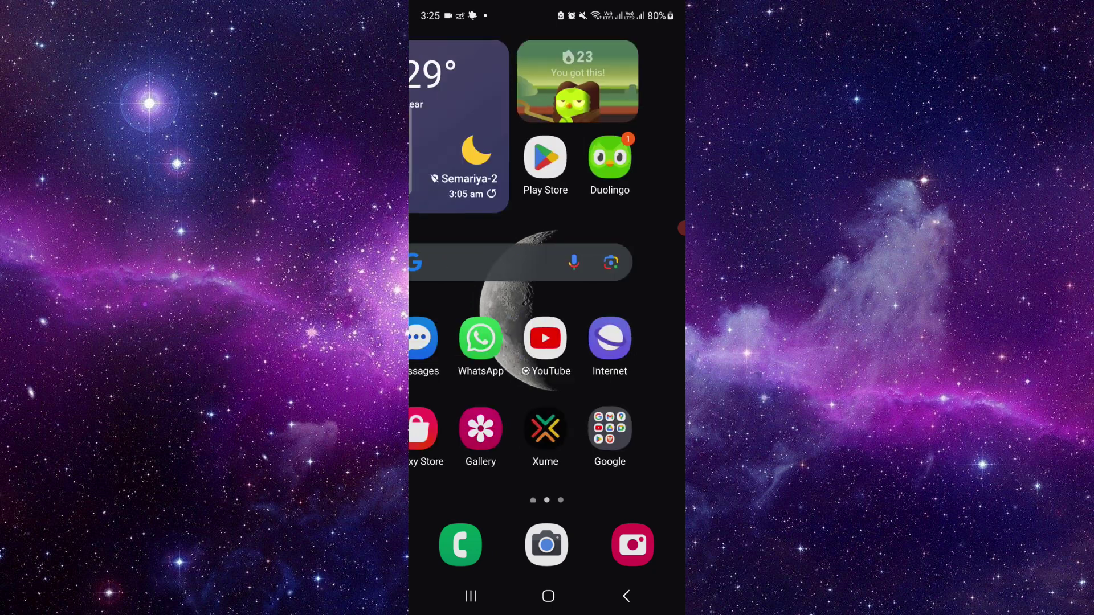
pyautogui.click(436, 265)
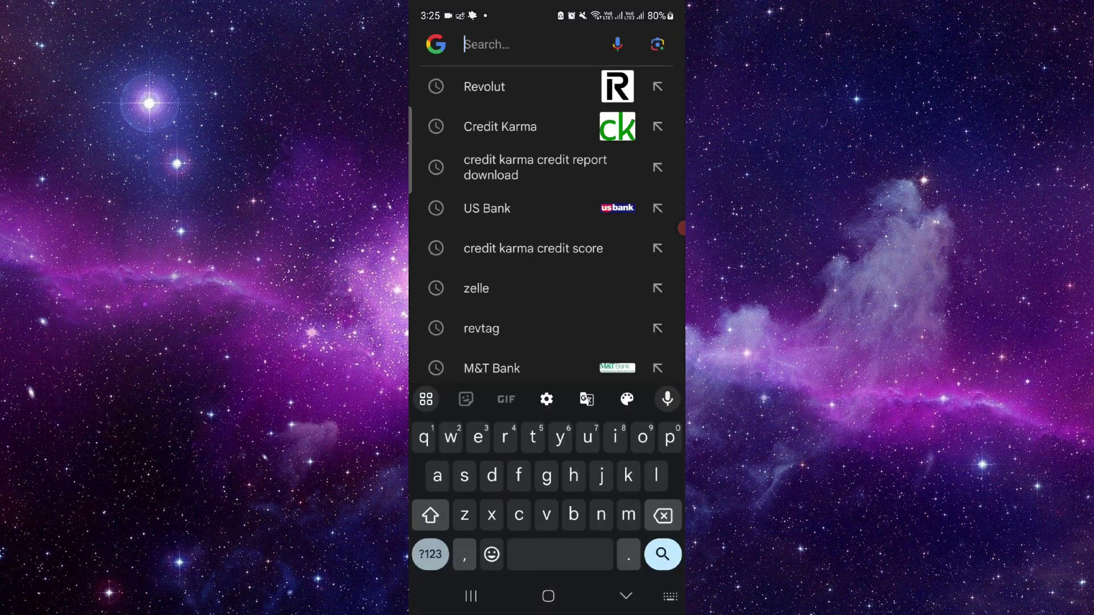
pyautogui.click(484, 87)
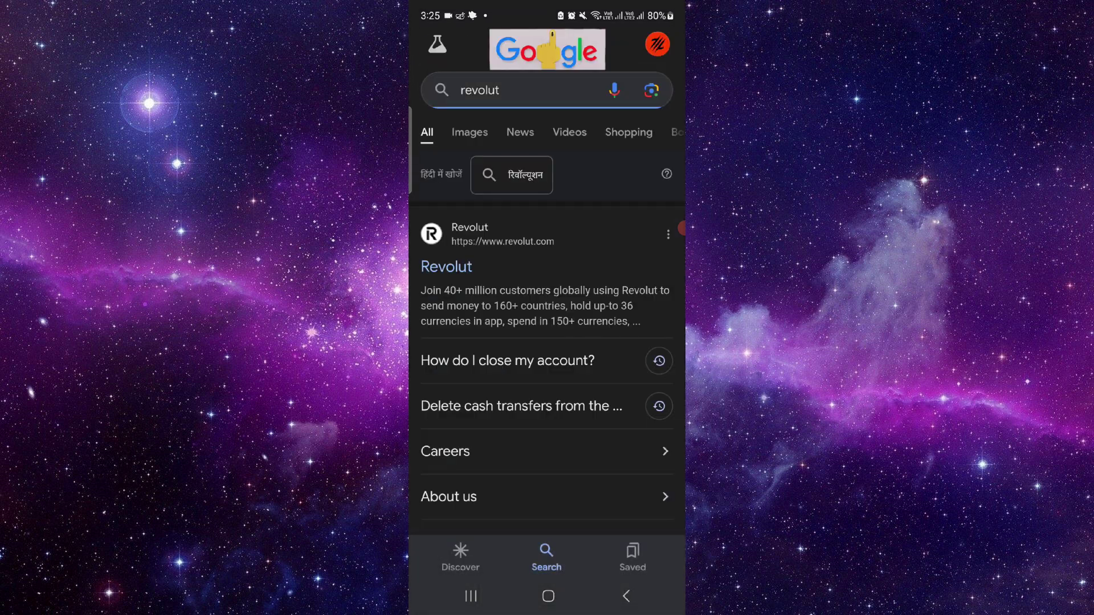
pyautogui.click(446, 266)
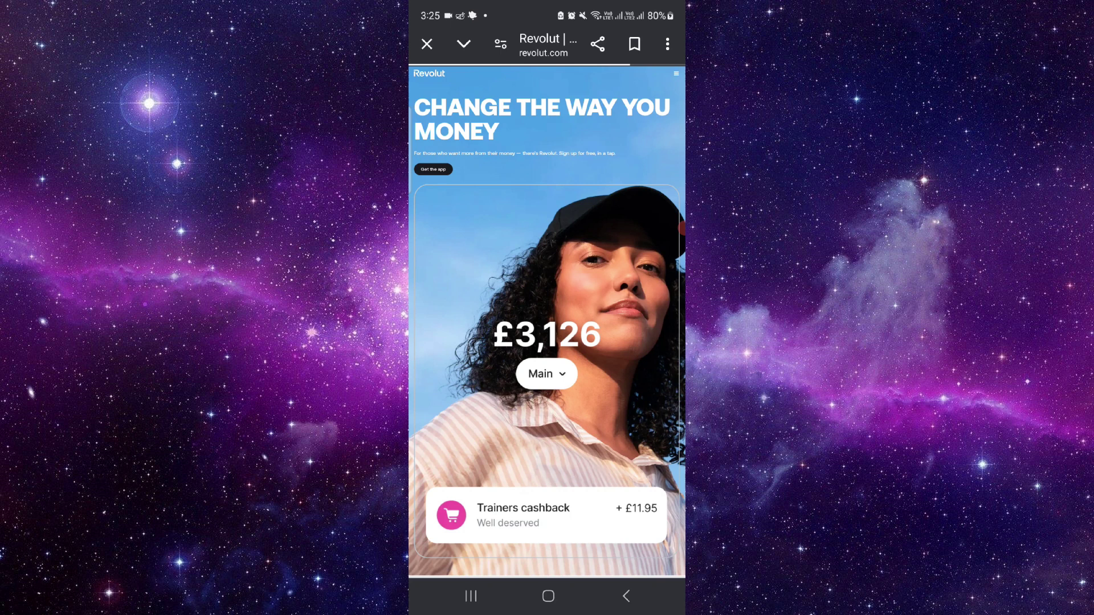
# - Open the Savings page from the site menu and tap Start saving to show the app QR popup
pyautogui.click(667, 43)
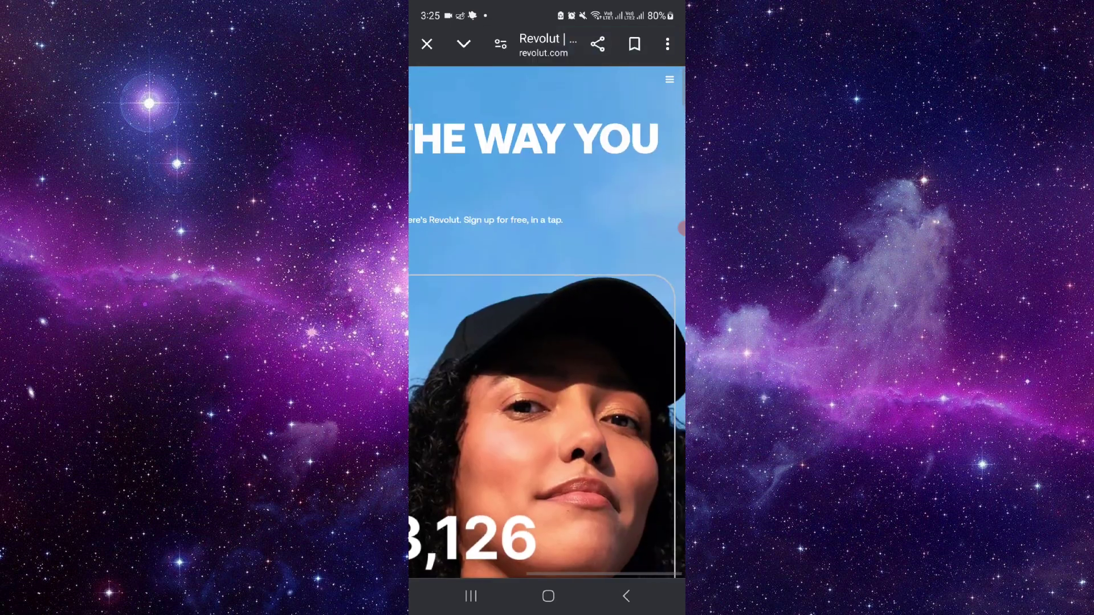
pyautogui.click(669, 80)
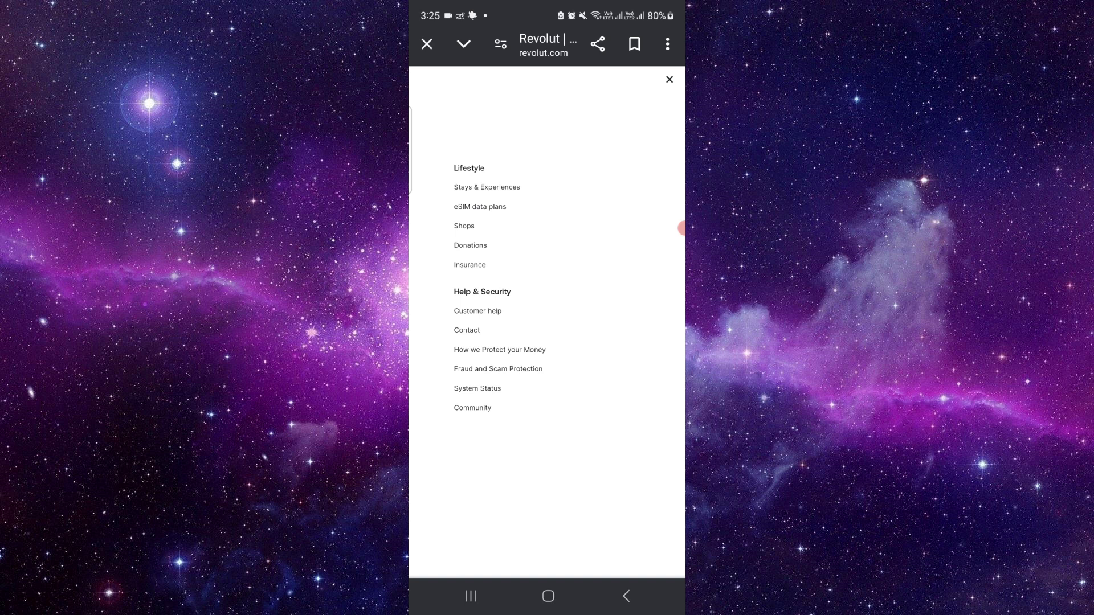
pyautogui.hscroll(-5, 546, 322)
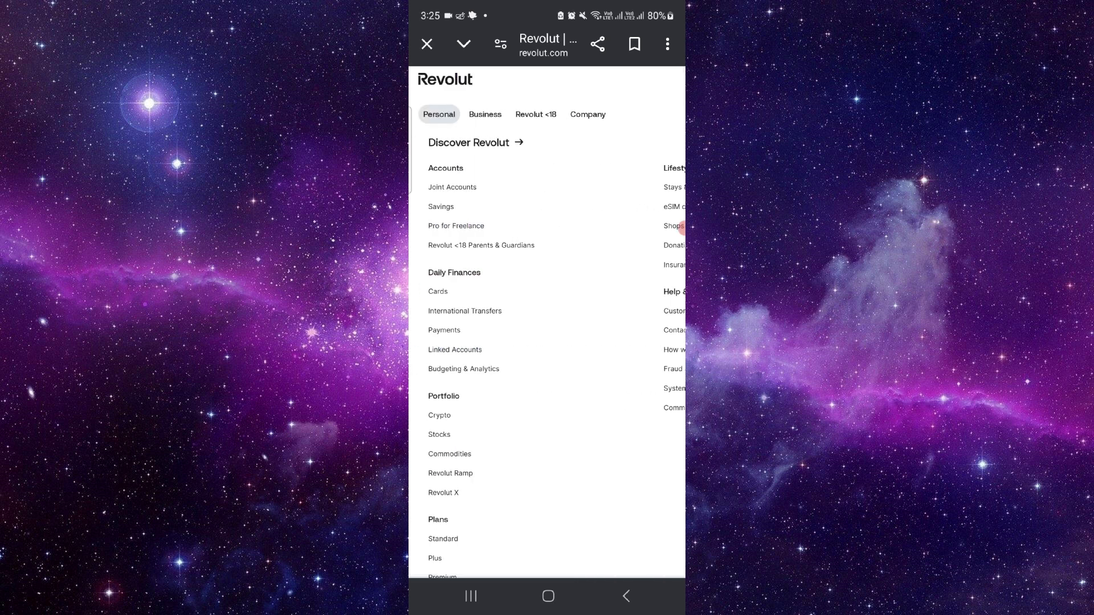
pyautogui.click(441, 207)
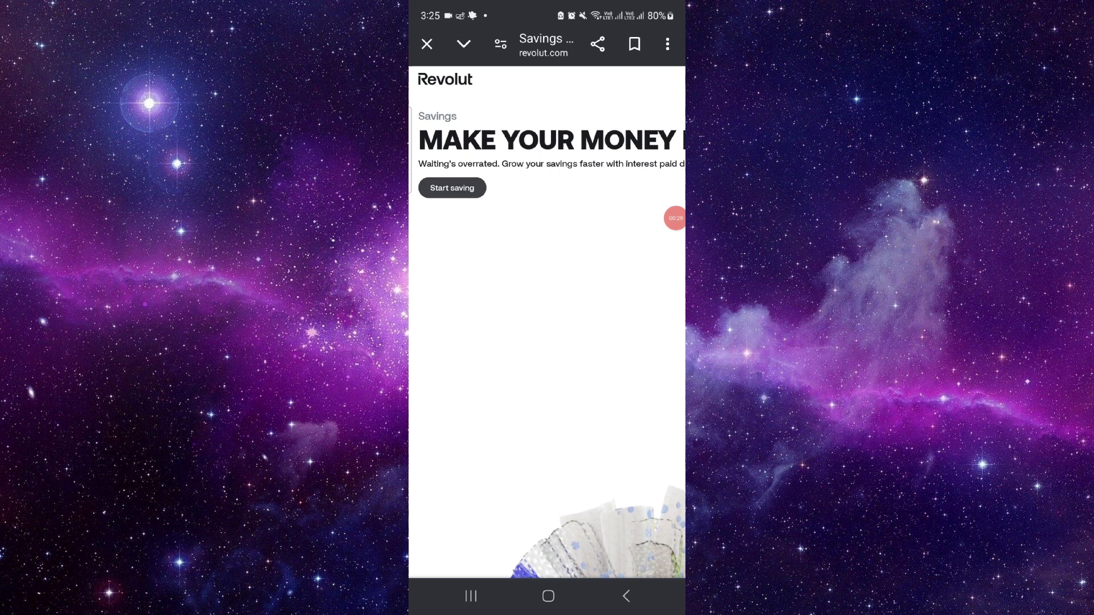
pyautogui.click(452, 188)
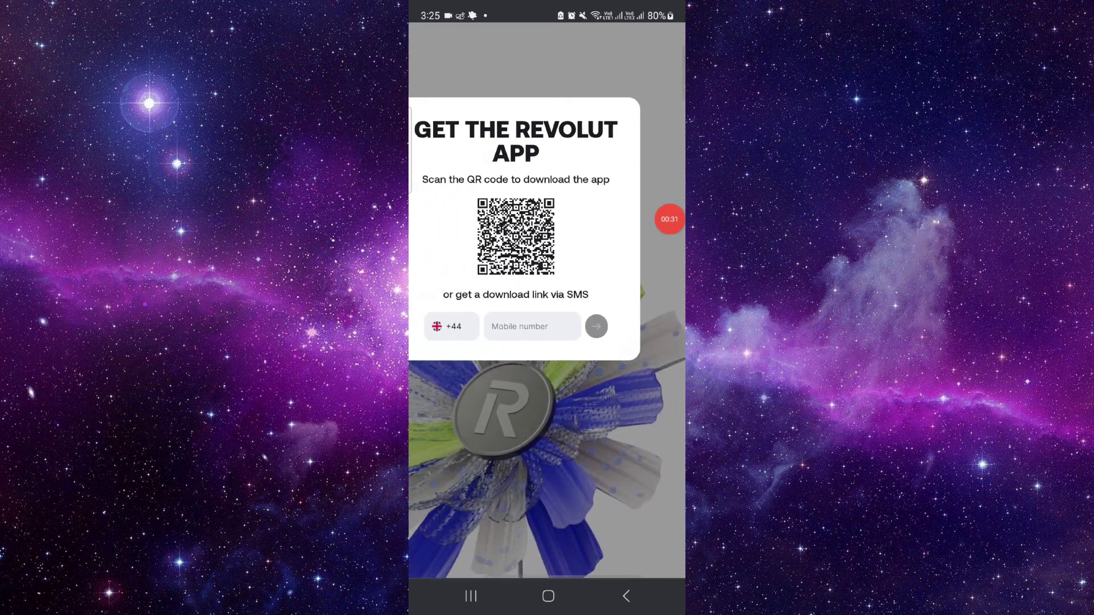
# - Swipe the Google app away in Recents and return to the empty home page
pyautogui.click(471, 596)
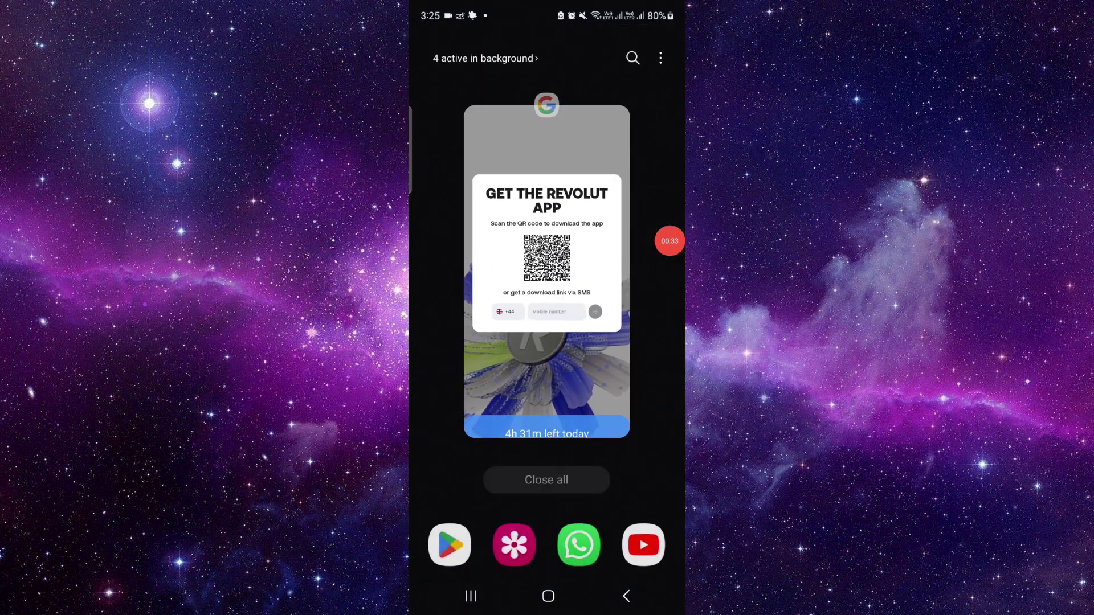
pyautogui.moveTo(547, 342); pyautogui.dragTo(547, 102)
pyautogui.moveTo(616, 342); pyautogui.dragTo(479, 342)
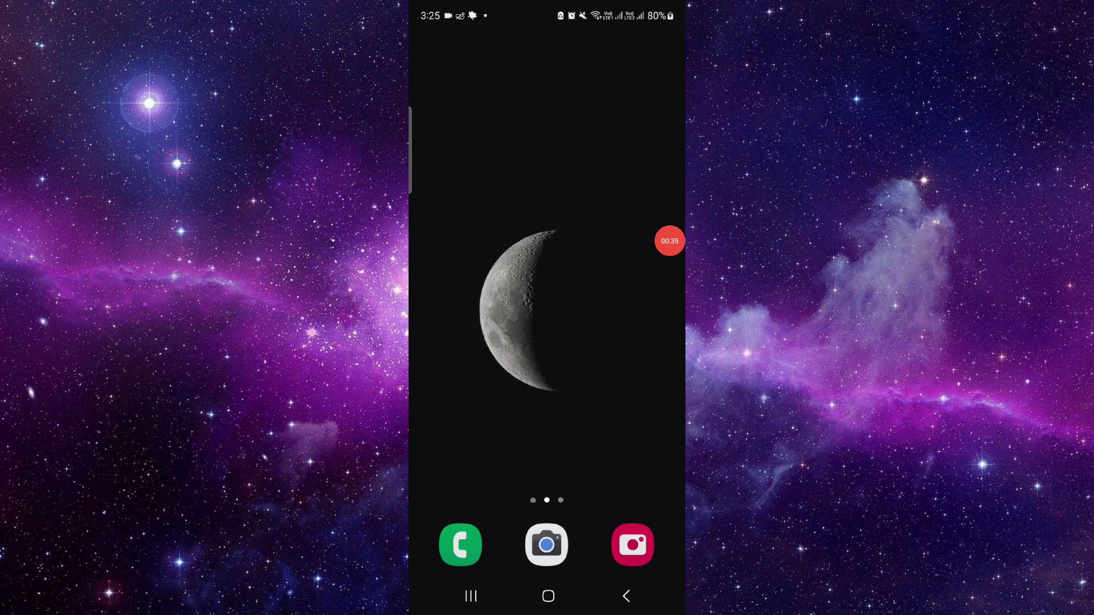
pyautogui.moveTo(669, 241)
pyautogui.mouseDown()
pyautogui.moveTo(652, 305)
pyautogui.moveTo(641, 280)
pyautogui.mouseUp()
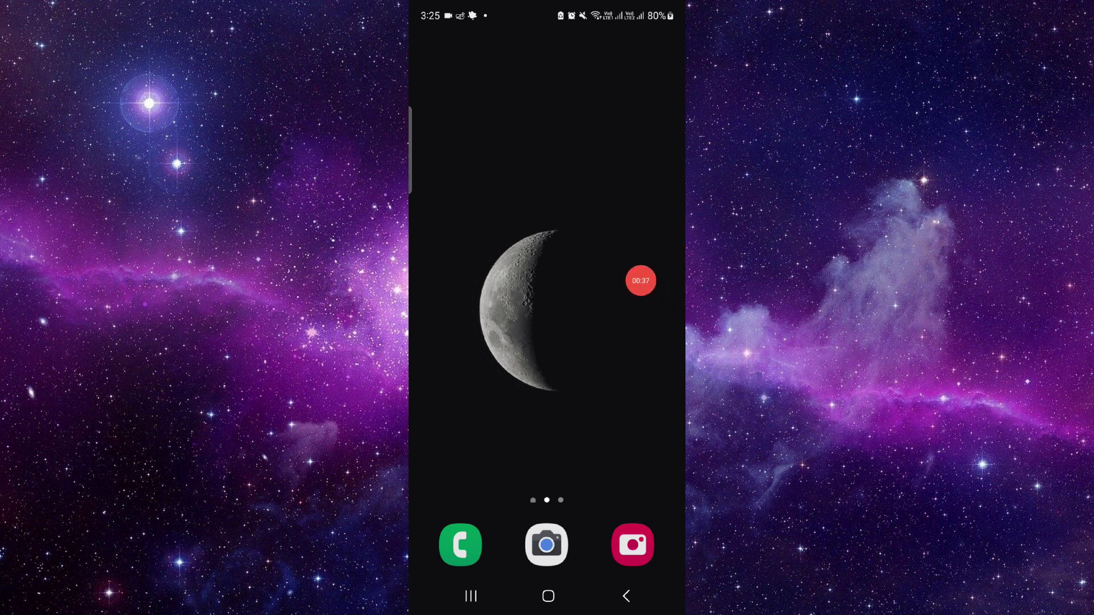